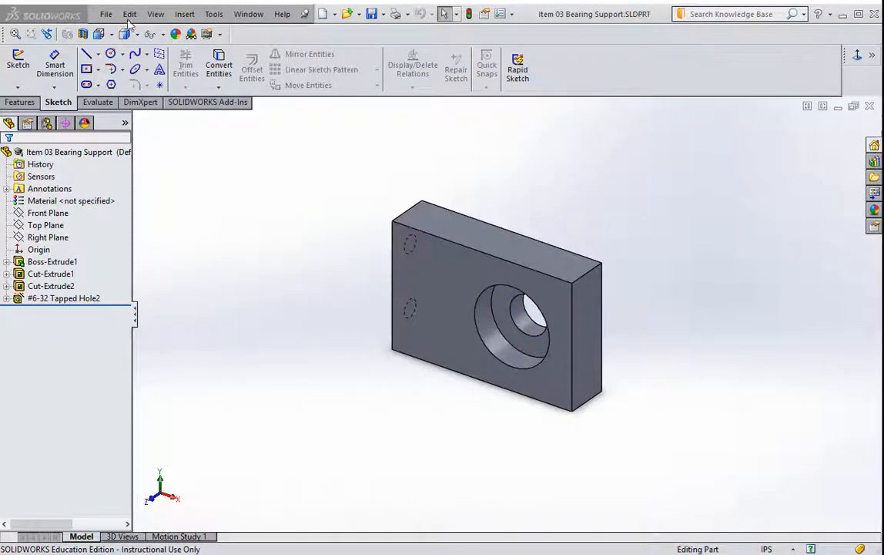
# Create a drawing from the bearing support part on a standard A (ANSI) Landscape sheet
pyautogui.click(104, 14)
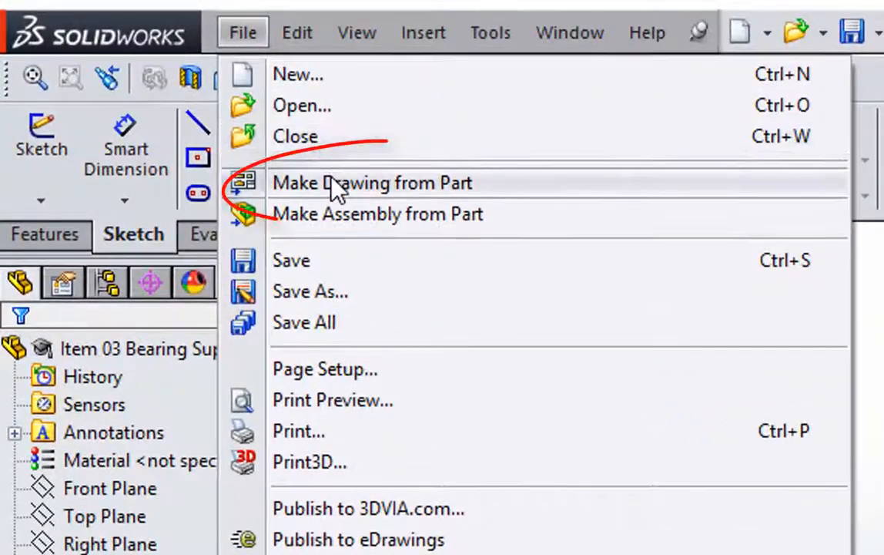
pyautogui.click(334, 188)
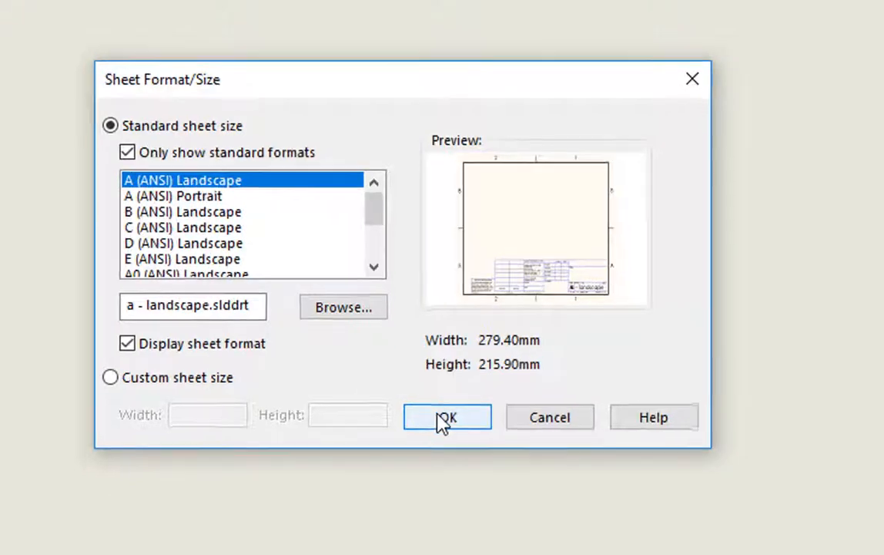
pyautogui.click(445, 418)
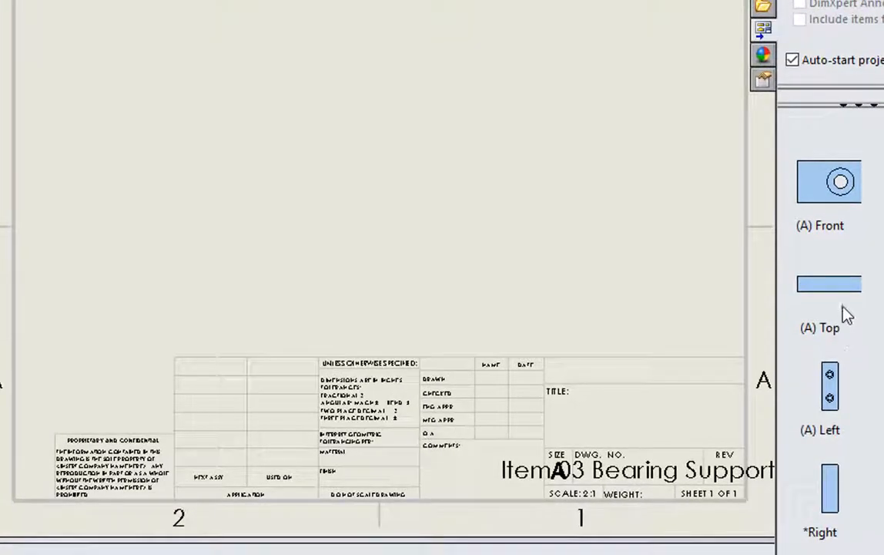
# Place the part's front view with projected left-side and isometric views, moving the isometric view down inside the sheet border
pyautogui.click(828, 193)
pyautogui.moveTo(828, 193); pyautogui.dragTo(416, 182)
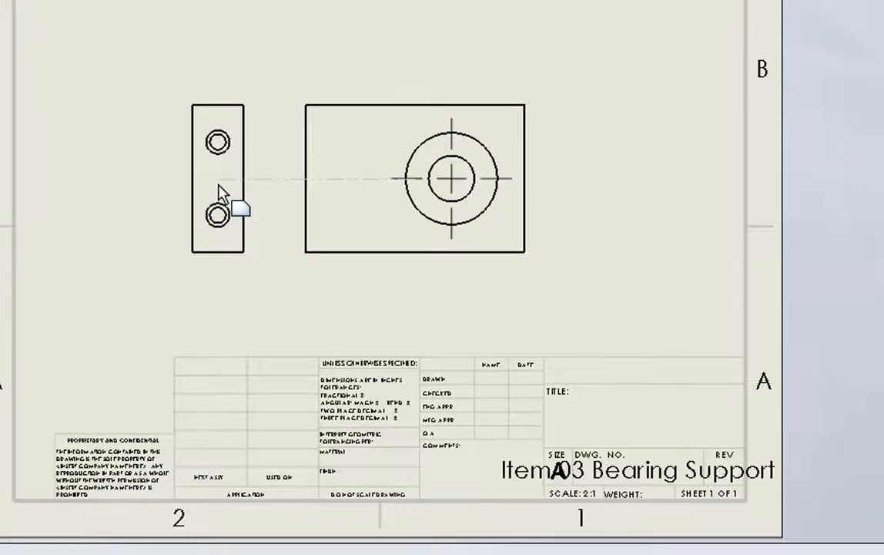
pyautogui.click(219, 188)
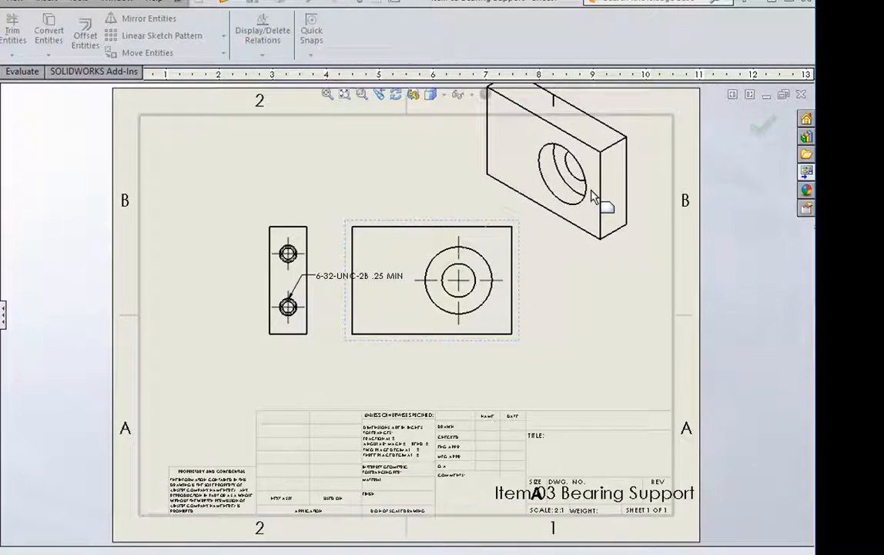
pyautogui.click(591, 191)
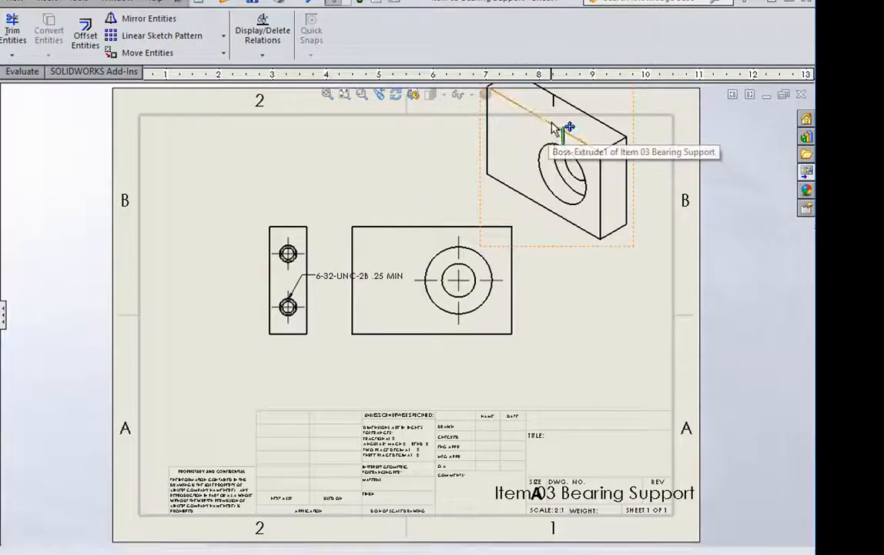
pyautogui.moveTo(553, 127); pyautogui.dragTo(584, 168)
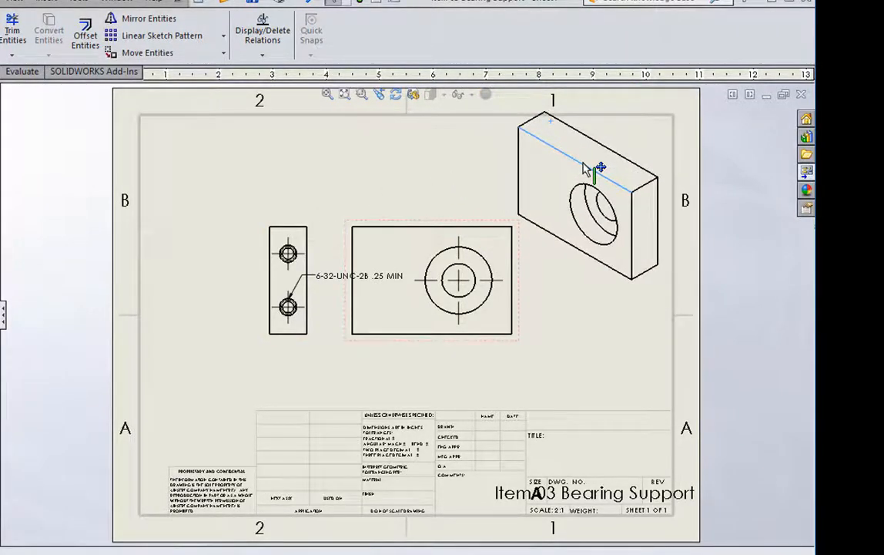
# Switch the isometric view to a custom scale of 4:1
pyautogui.click(546, 184)
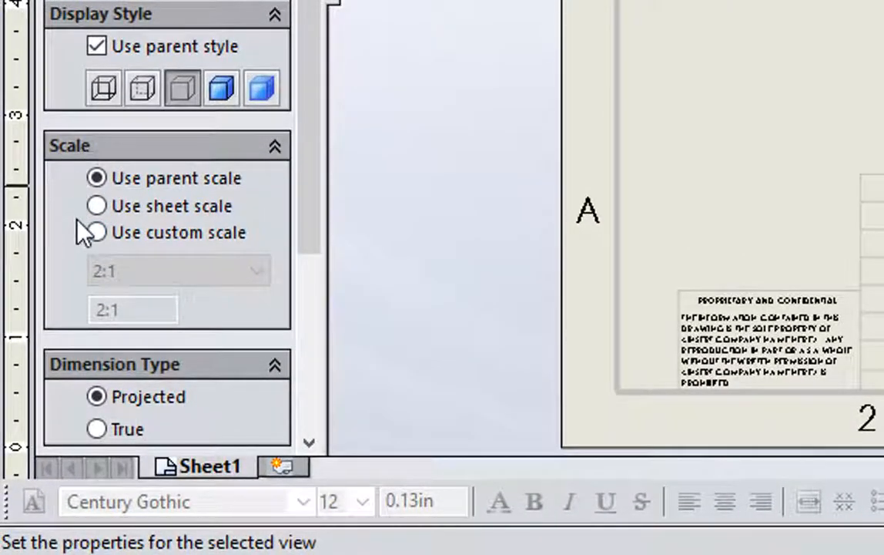
pyautogui.click(94, 232)
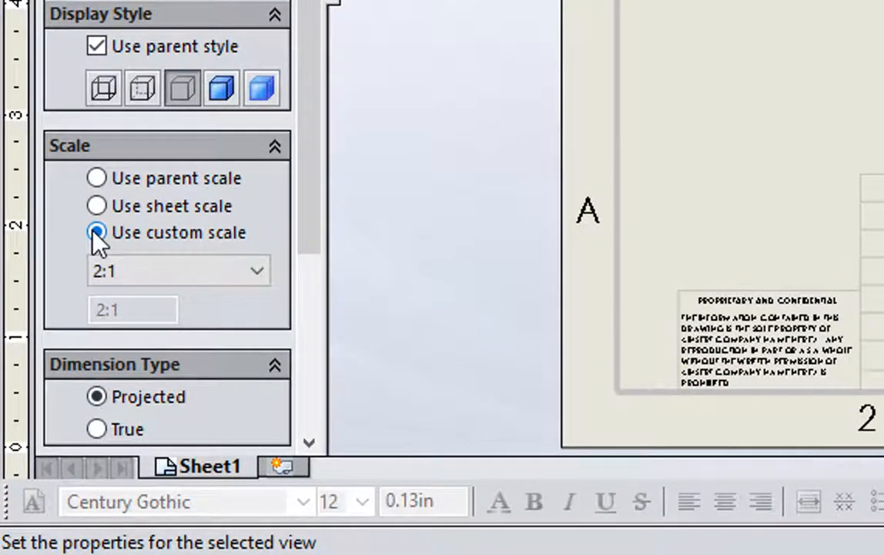
pyautogui.click(128, 265)
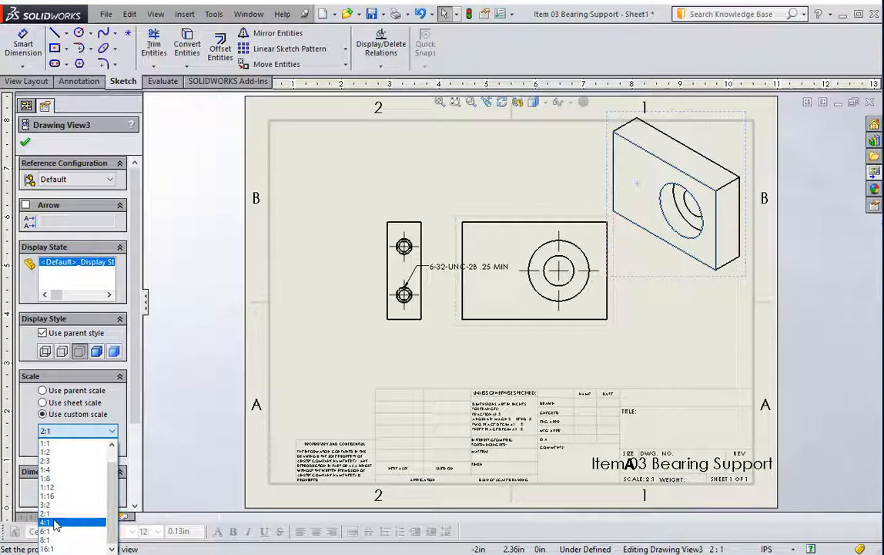
pyautogui.click(56, 523)
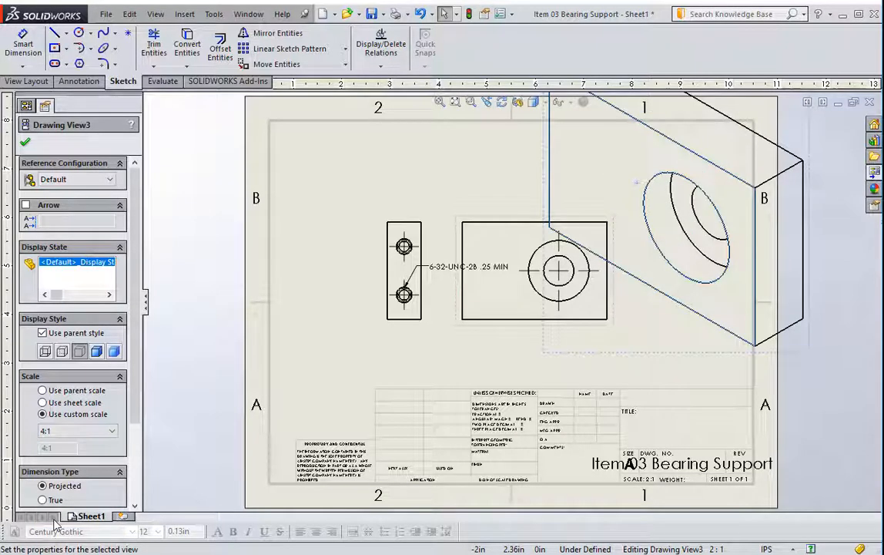
# Try custom scales of 1:2 and 2:3 on the isometric view
pyautogui.click(86, 431)
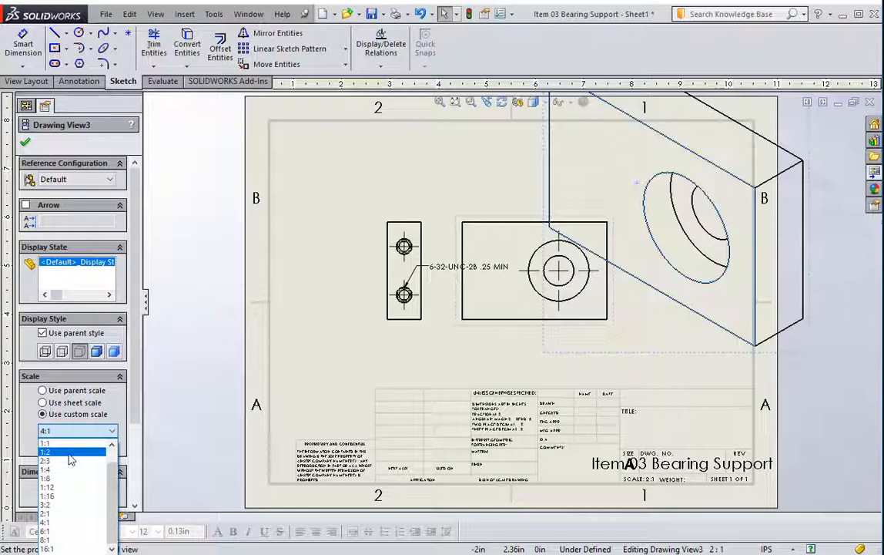
pyautogui.click(69, 452)
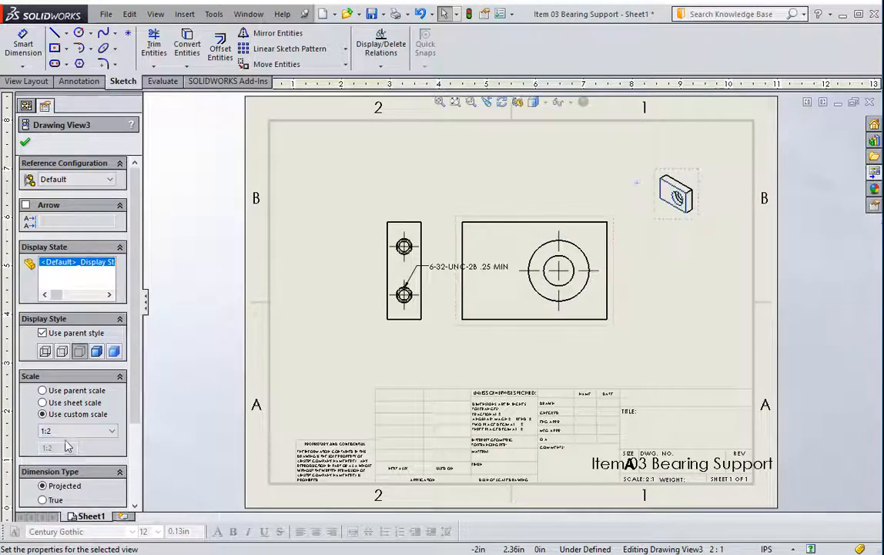
pyautogui.click(71, 431)
pyautogui.click(58, 461)
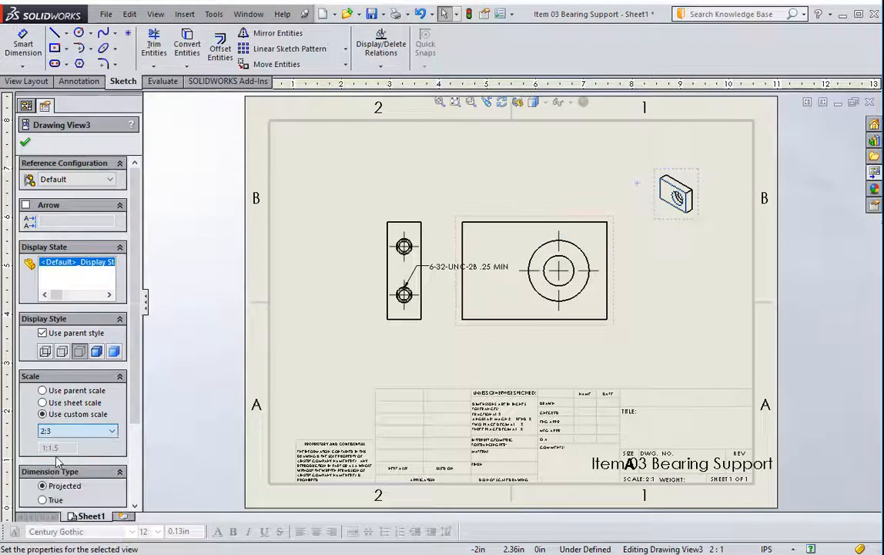
# Set the isometric view's custom scale to 1:1 and shift the view slightly up toward the sheet's upper corner
pyautogui.click(63, 432)
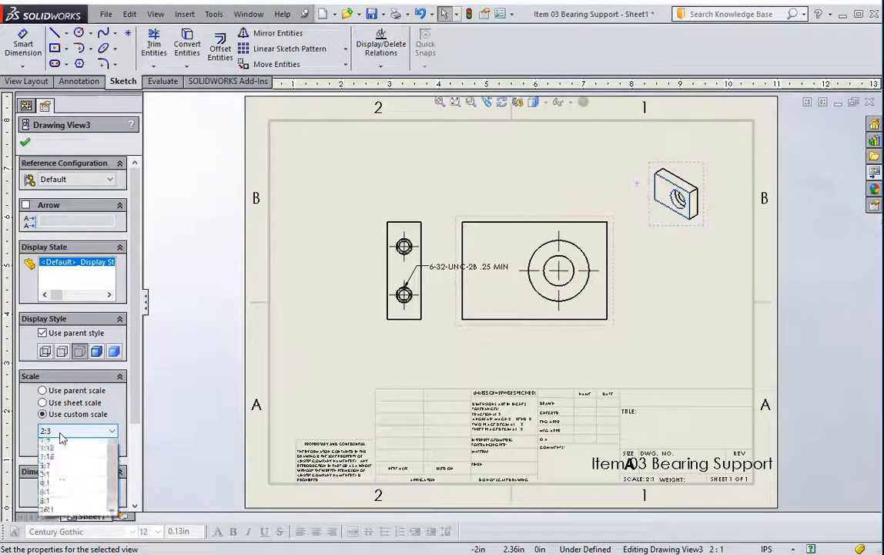
pyautogui.click(60, 443)
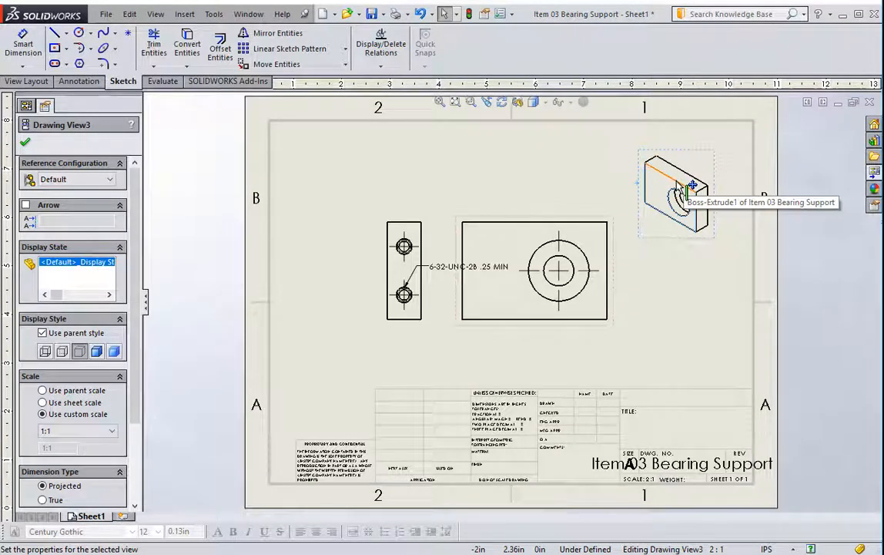
pyautogui.moveTo(692, 185); pyautogui.dragTo(697, 174)
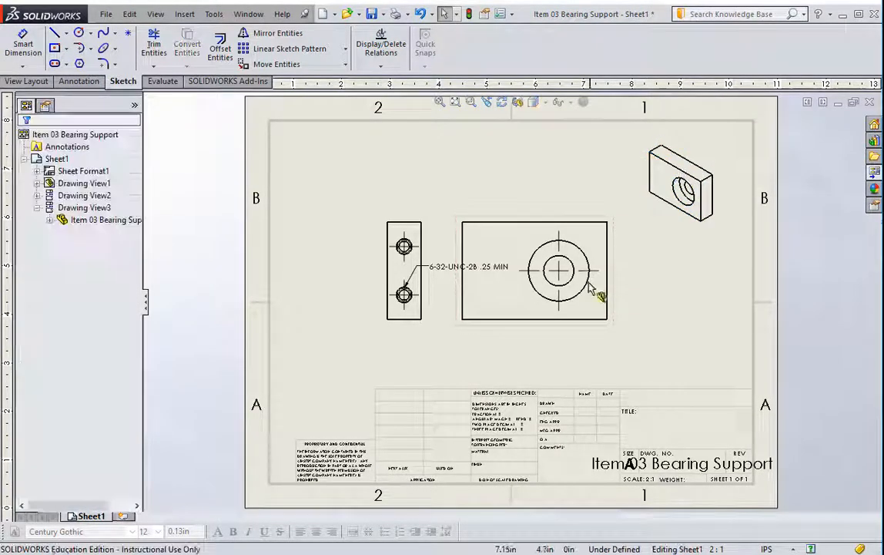
# Move the 6-32-UNC-2B tapped-hole callout to the outer side of the left view, clear of the front view
pyautogui.click(482, 270)
pyautogui.moveTo(482, 269); pyautogui.dragTo(362, 271)
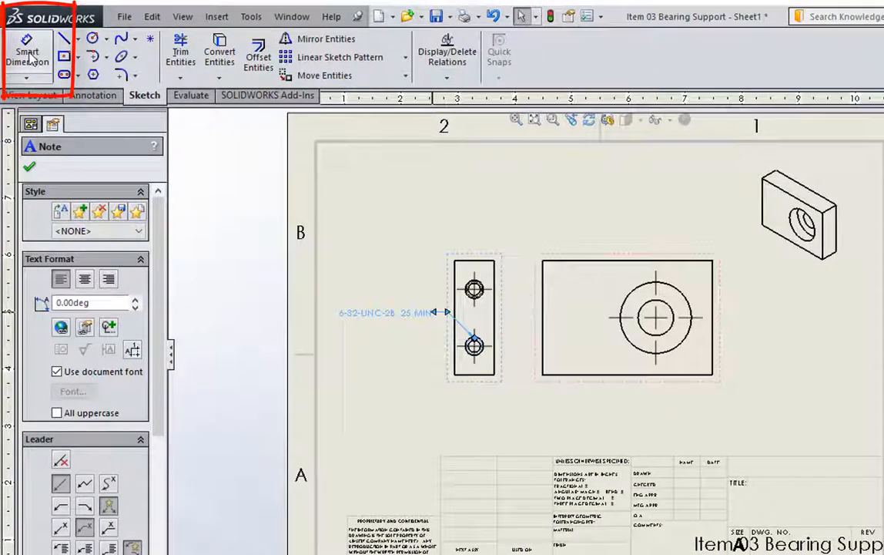
# Dimension the plate's overall width above the front view and its overall height beside it with Smart Dimension
pyautogui.click(28, 54)
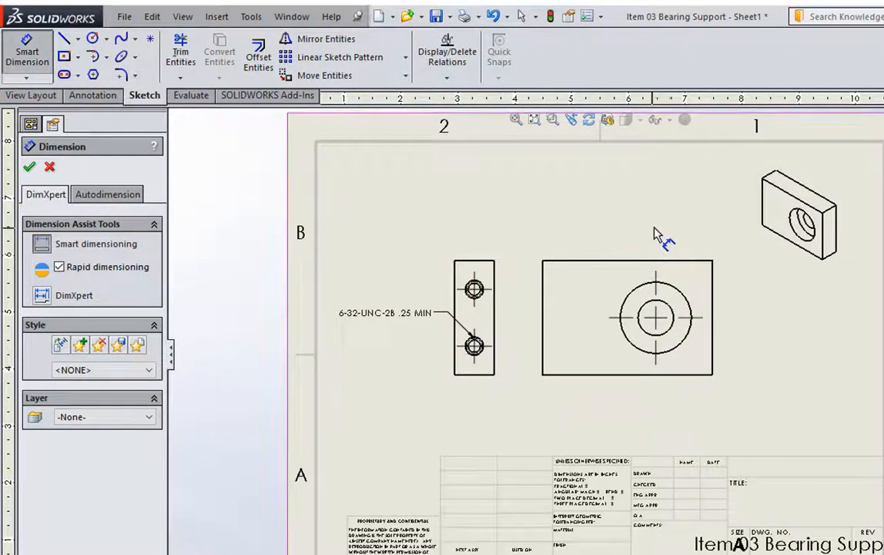
pyautogui.click(628, 268)
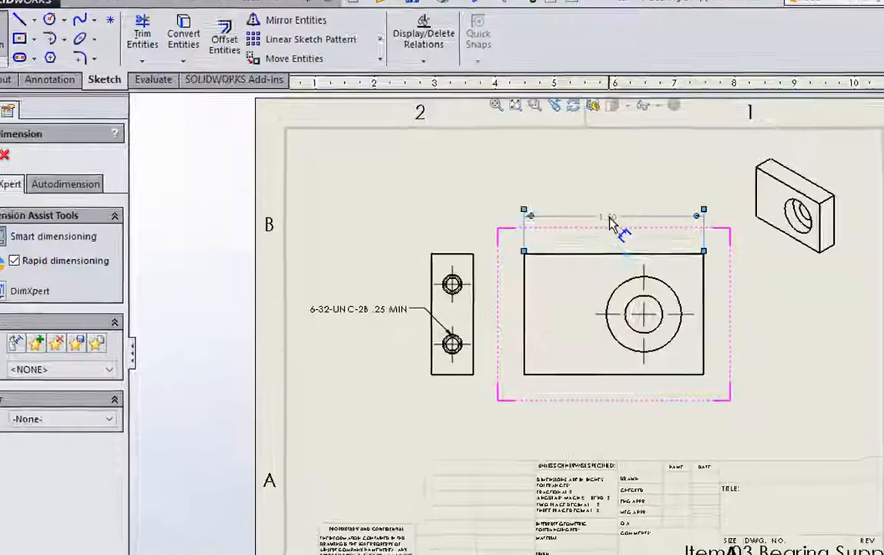
pyautogui.click(610, 222)
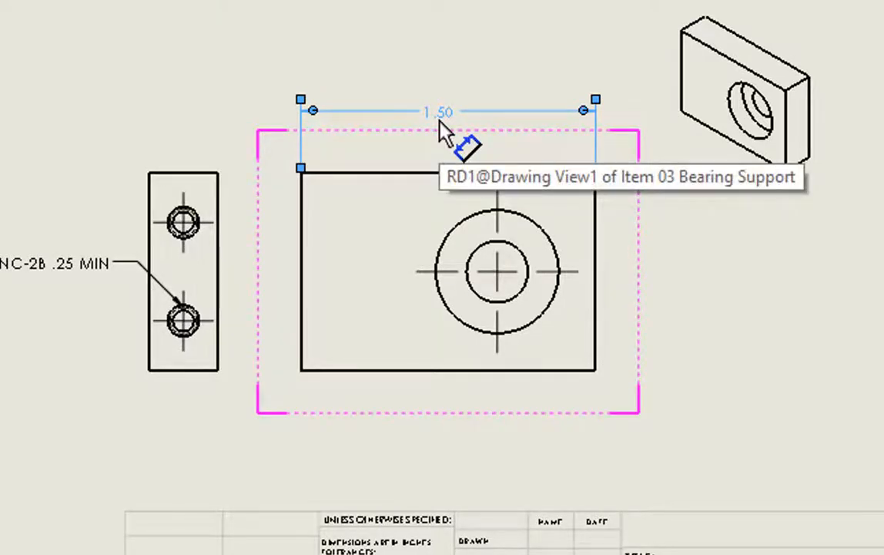
pyautogui.click(597, 270)
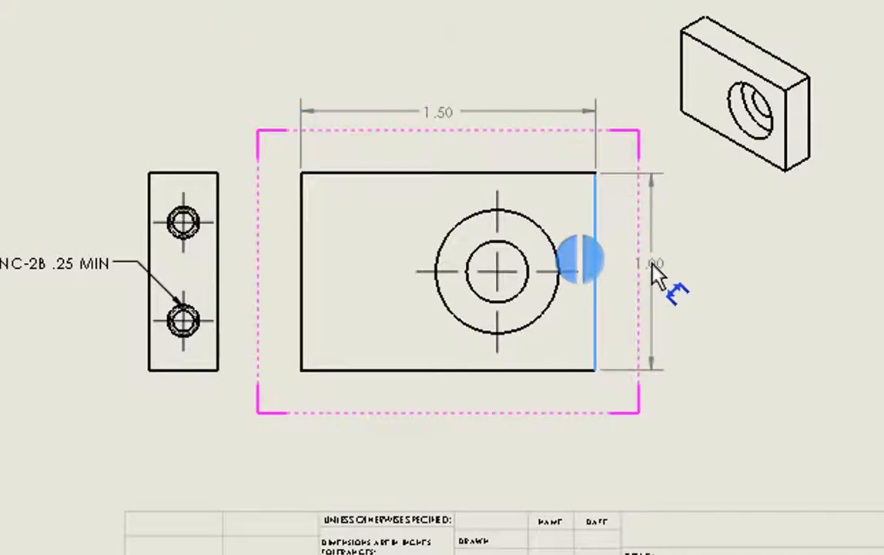
pyautogui.click(656, 271)
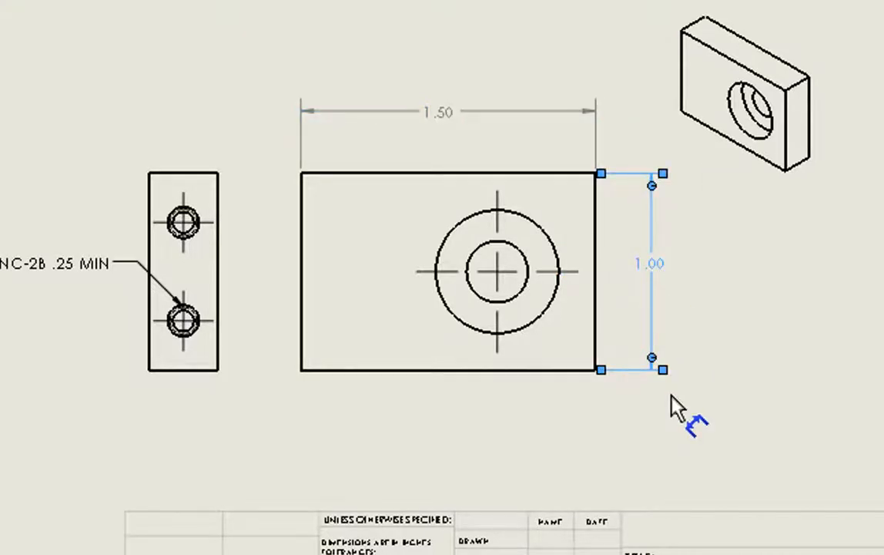
# Dimension the plate's thickness above the left view and set that dimension's unit precision to three decimals (.123)
pyautogui.click(195, 173)
pyautogui.click(183, 108)
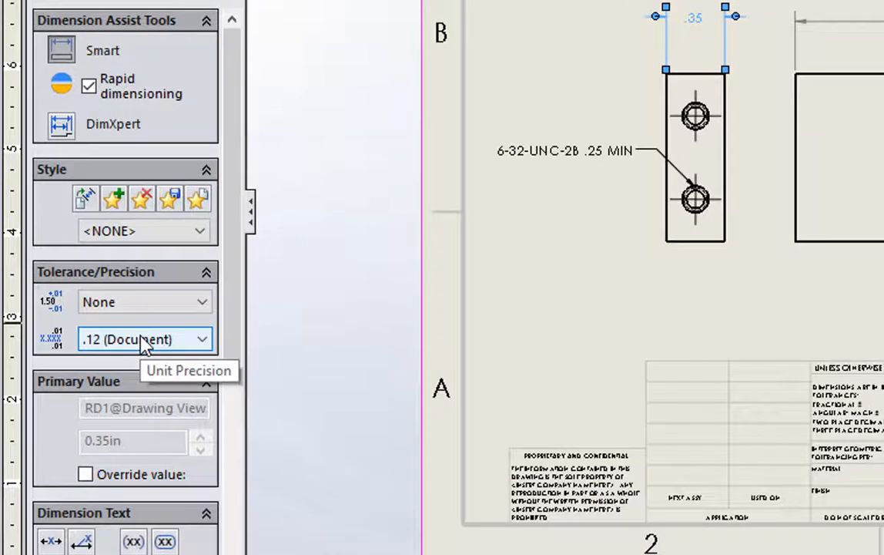
pyautogui.click(141, 341)
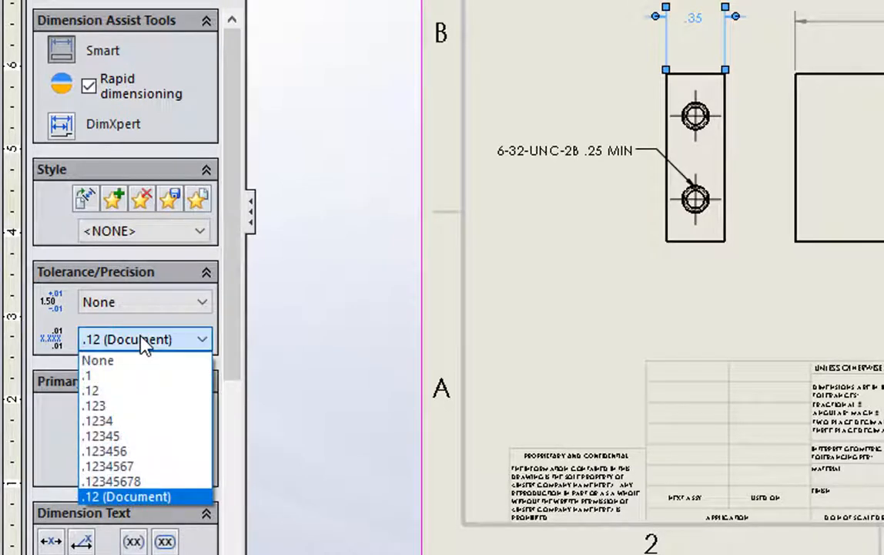
pyautogui.click(154, 408)
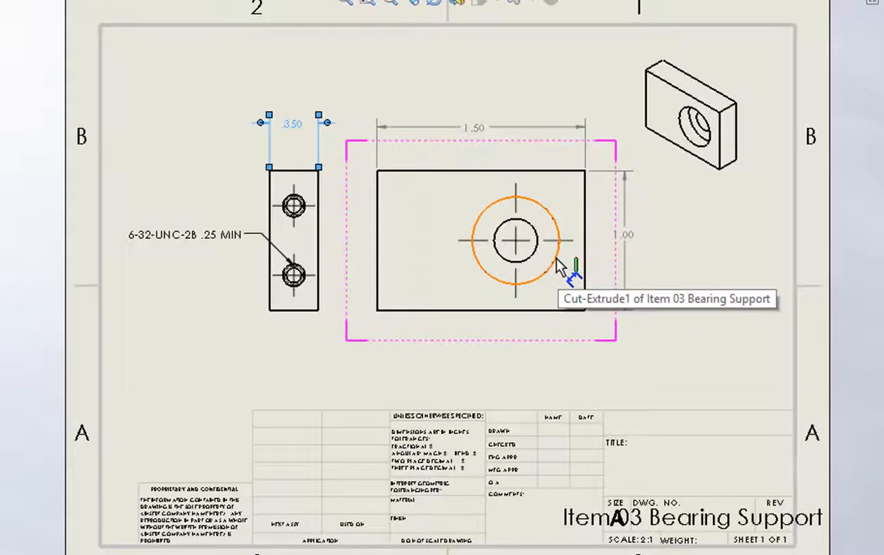
# Dimension the larger circle's diameter in the front view and set its unit precision to four decimals (.1234)
pyautogui.click(560, 266)
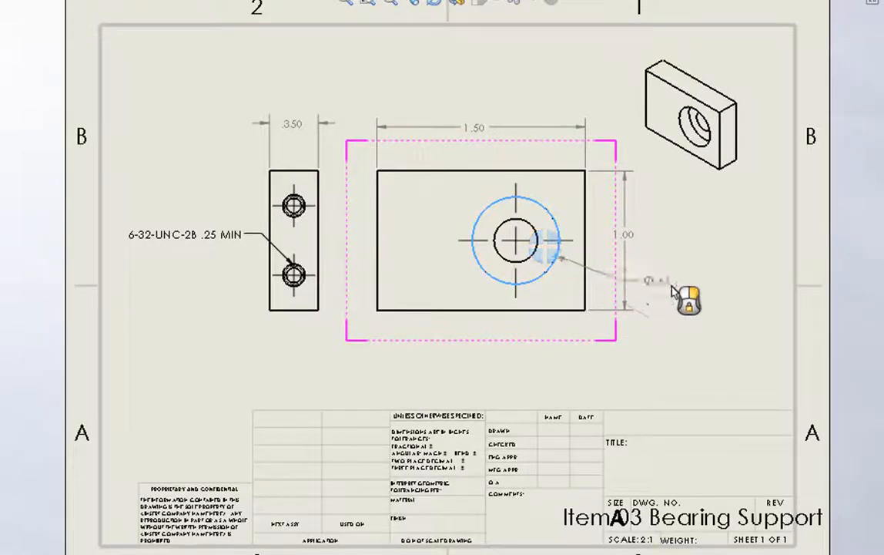
pyautogui.click(699, 314)
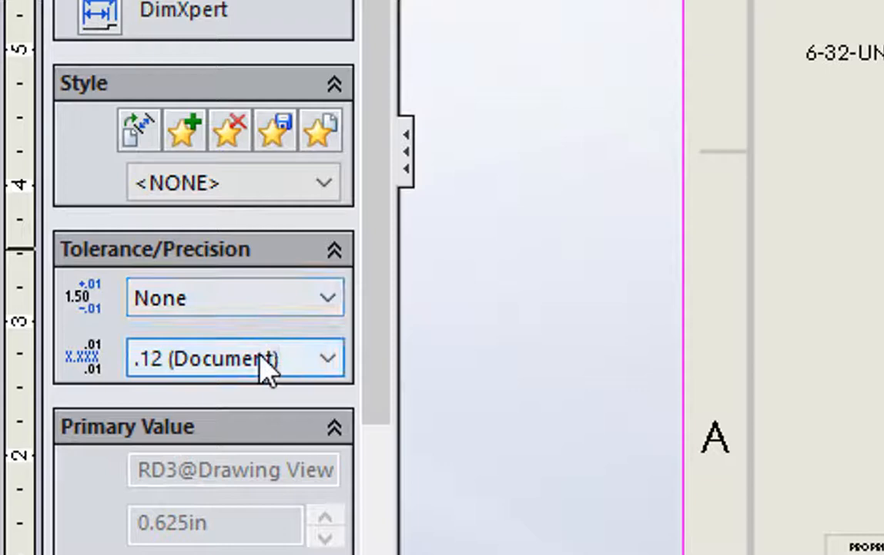
pyautogui.click(265, 368)
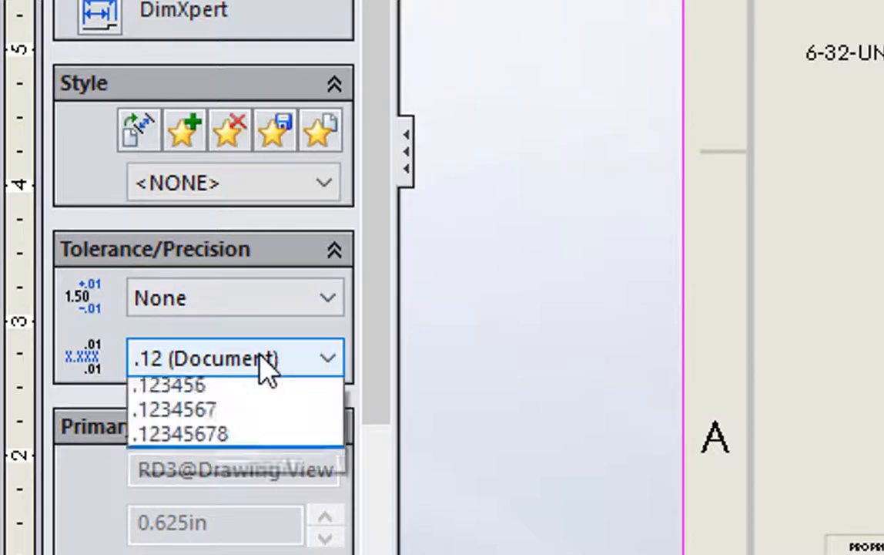
pyautogui.click(262, 492)
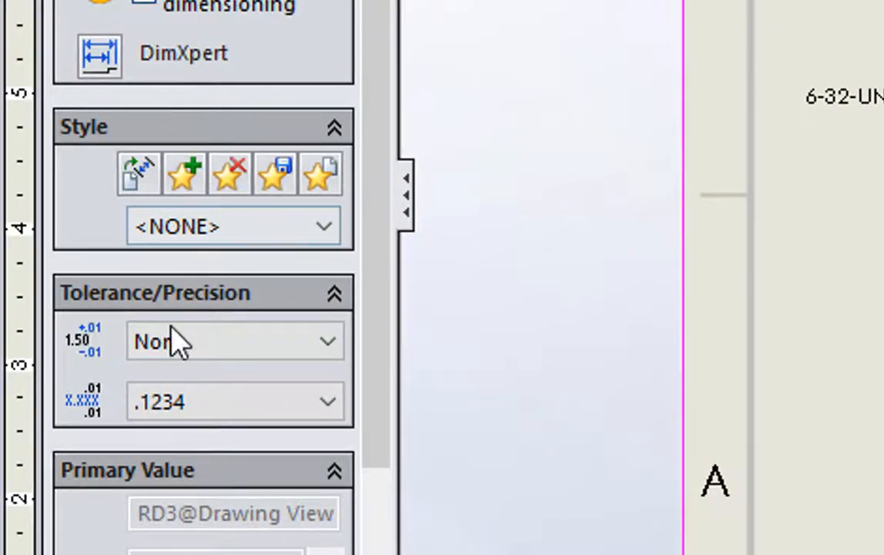
# Give the larger circle's diameter dimension a bilateral tolerance of +0.0000 in and -0.0005 in
pyautogui.click(290, 342)
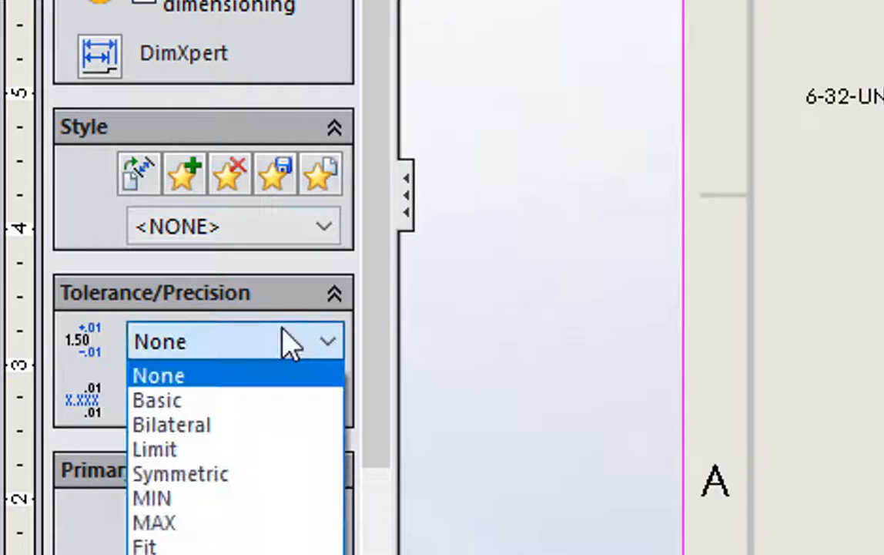
pyautogui.click(263, 426)
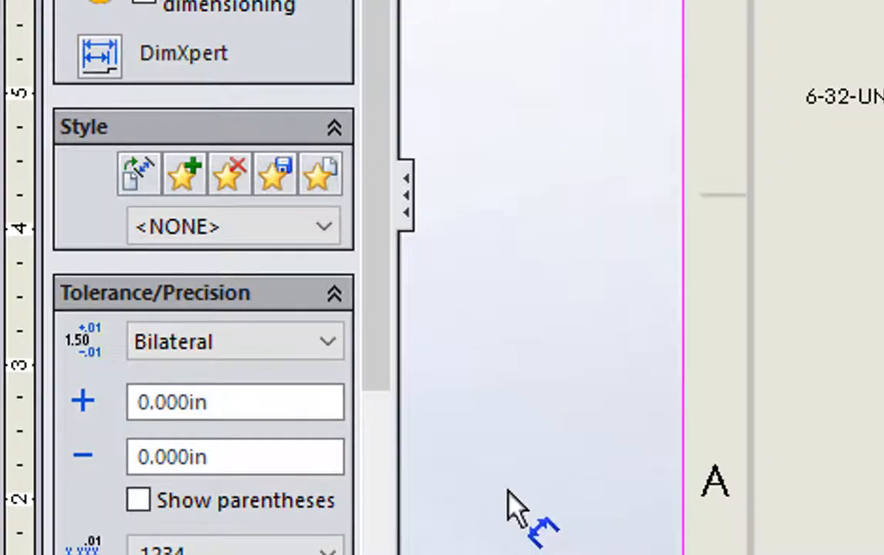
pyautogui.click(192, 401)
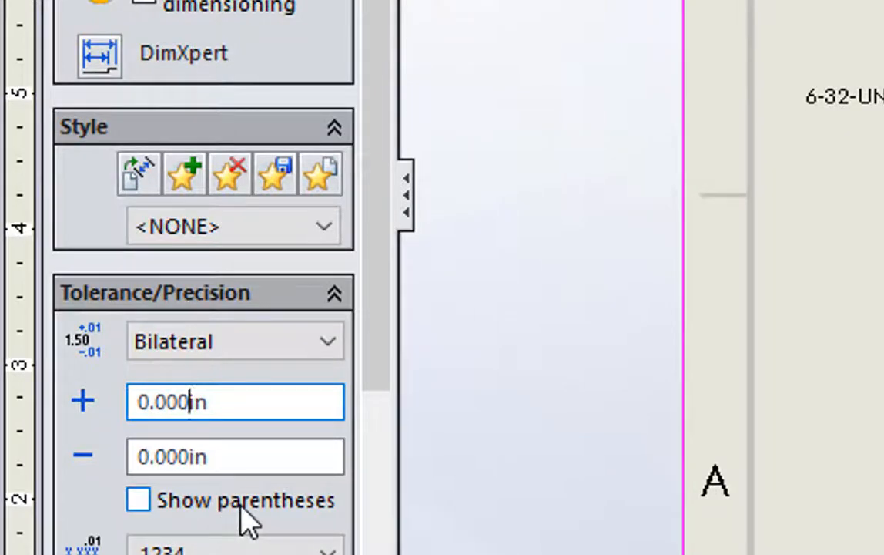
pyautogui.write('0')
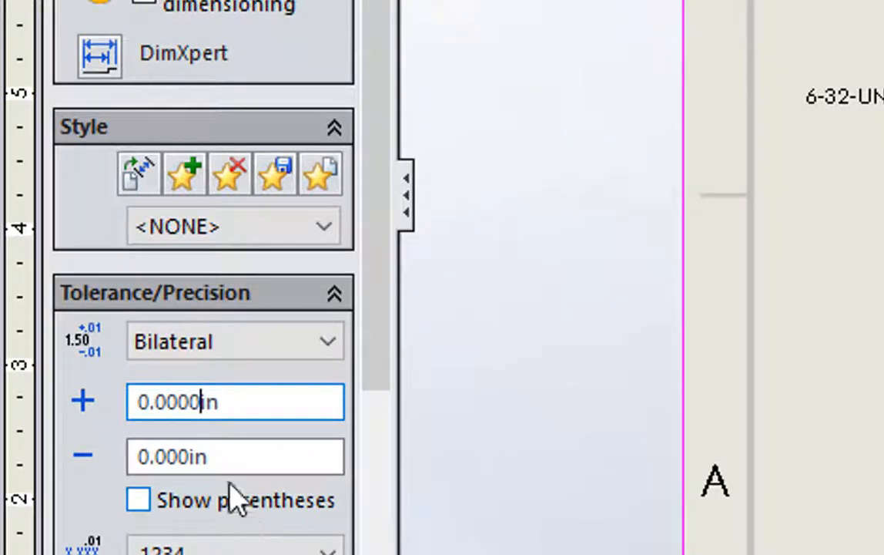
pyautogui.click(191, 459)
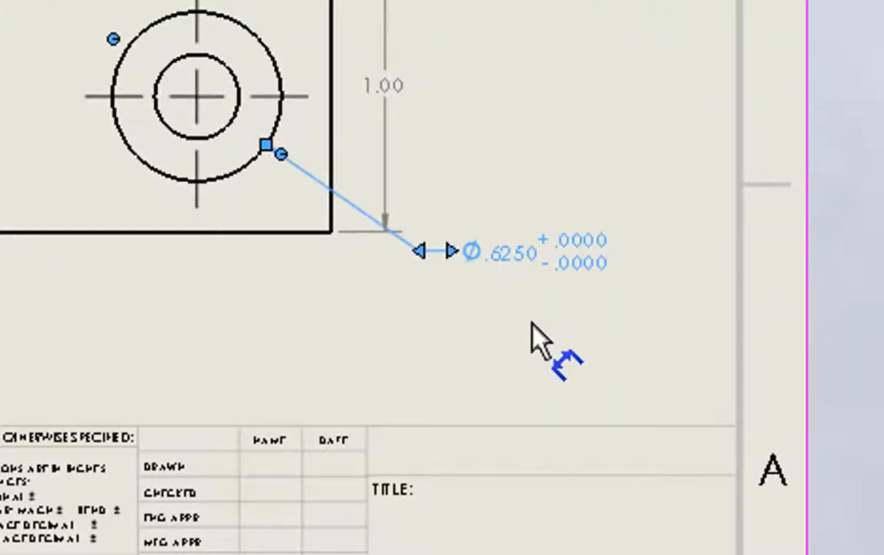
pyautogui.write('5')
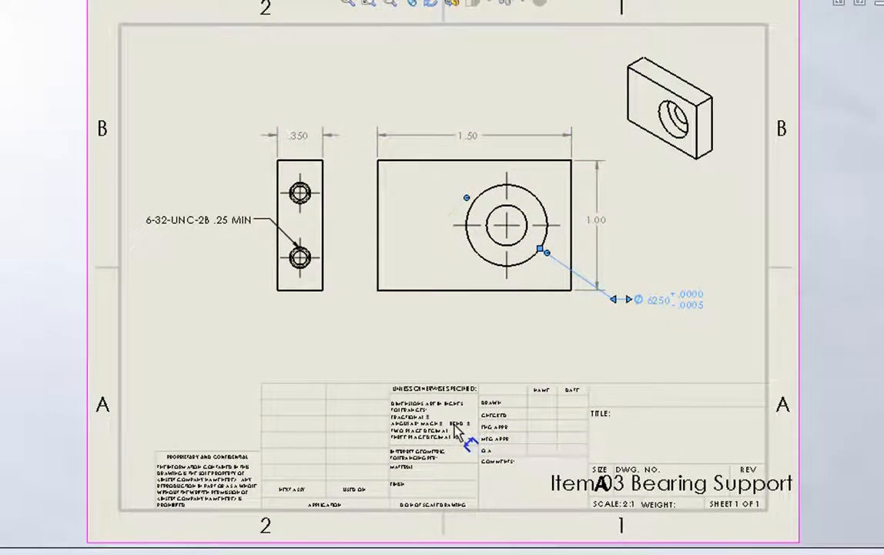
# Append the hole-depth symbol and .196 to the larger circle's diameter dimension text
pyautogui.click(685, 309)
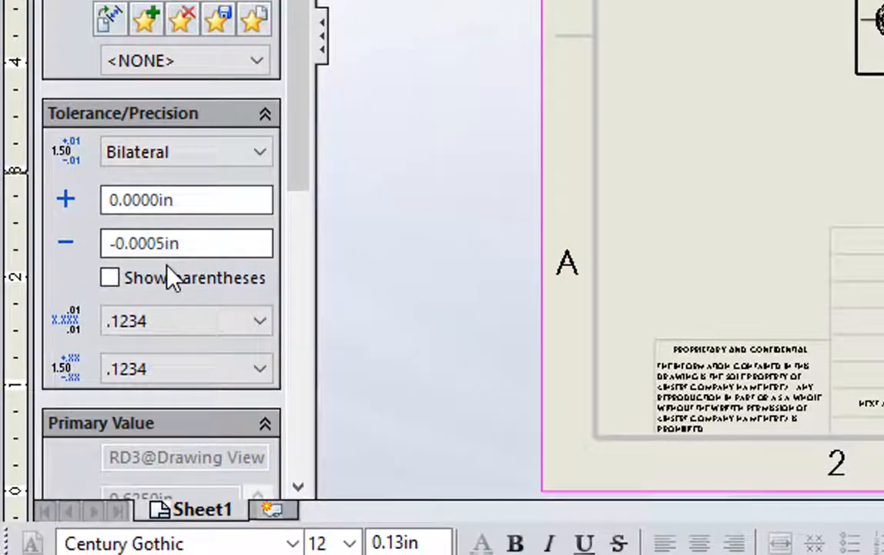
pyautogui.scroll(-8, 168, 266)
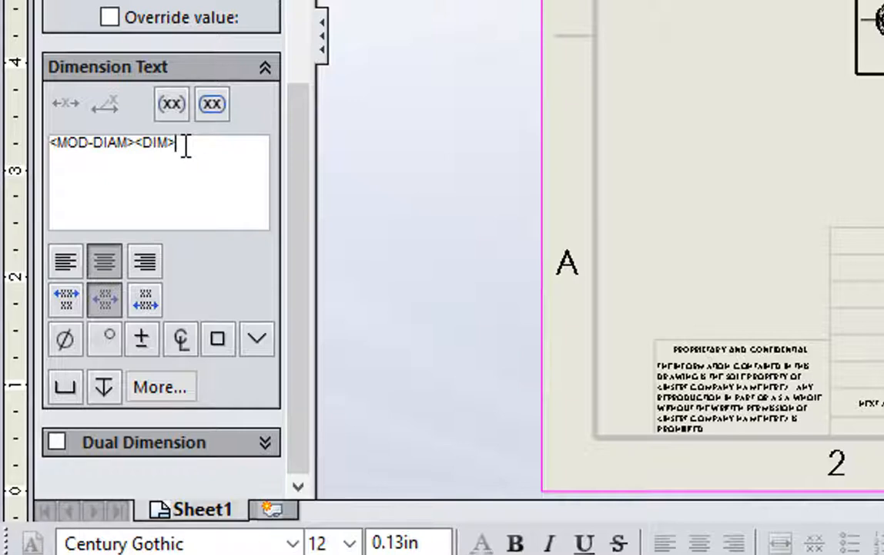
pyautogui.click(158, 387)
pyautogui.click(104, 387)
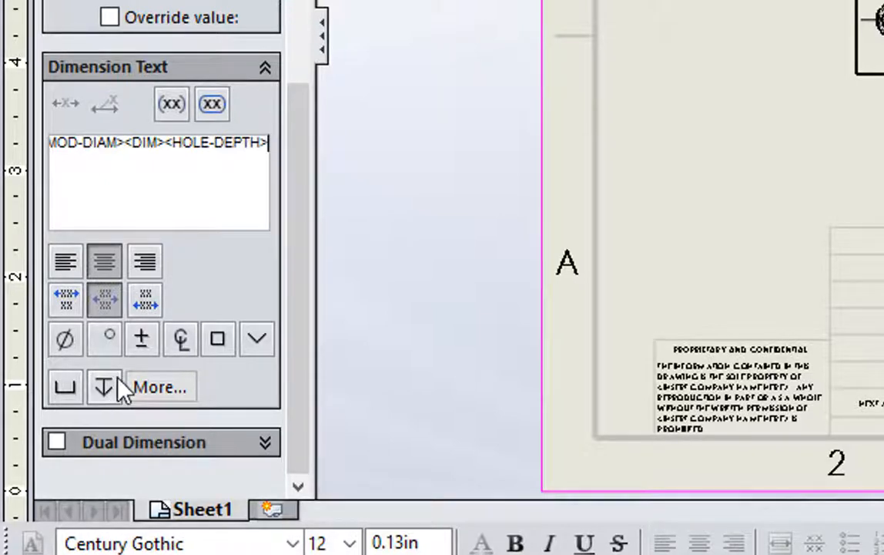
pyautogui.write('.196')
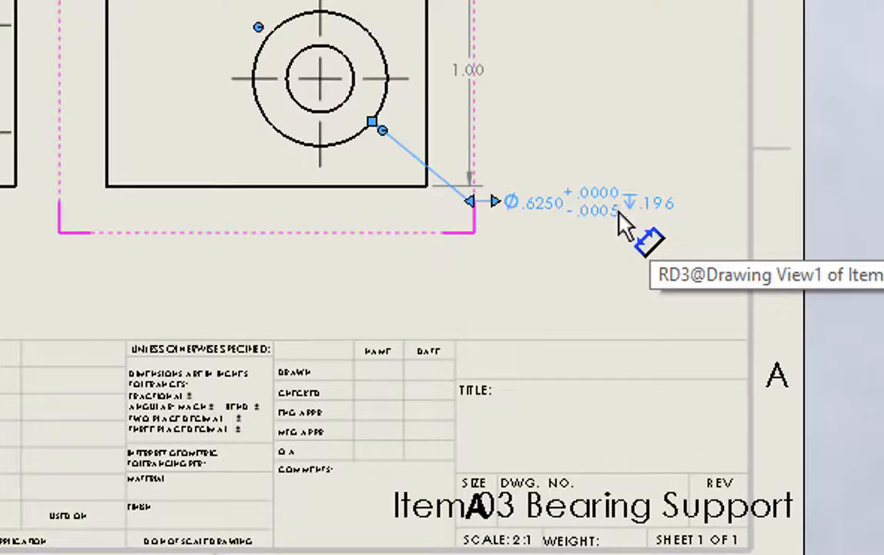
# Dimension the smaller circle's diameter, placing the text below the front view, and finish dimensioning
pyautogui.click(338, 107)
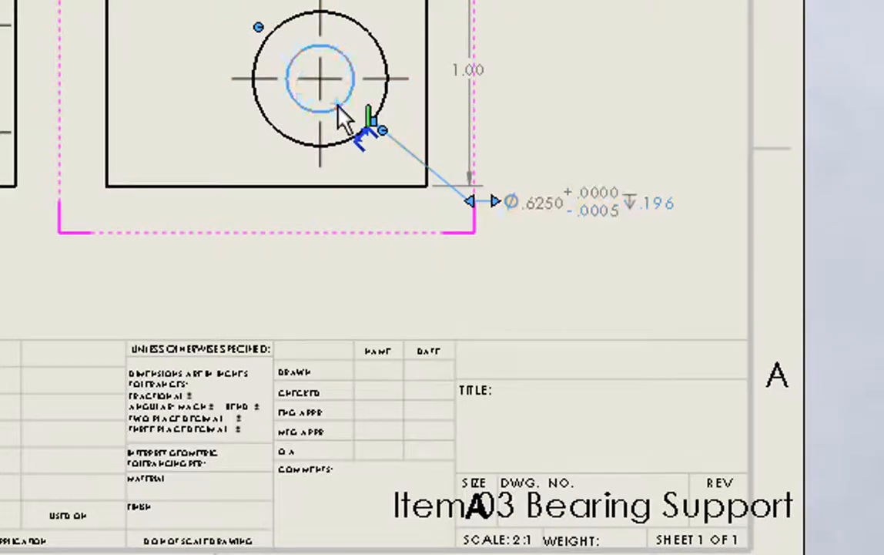
pyautogui.click(204, 271)
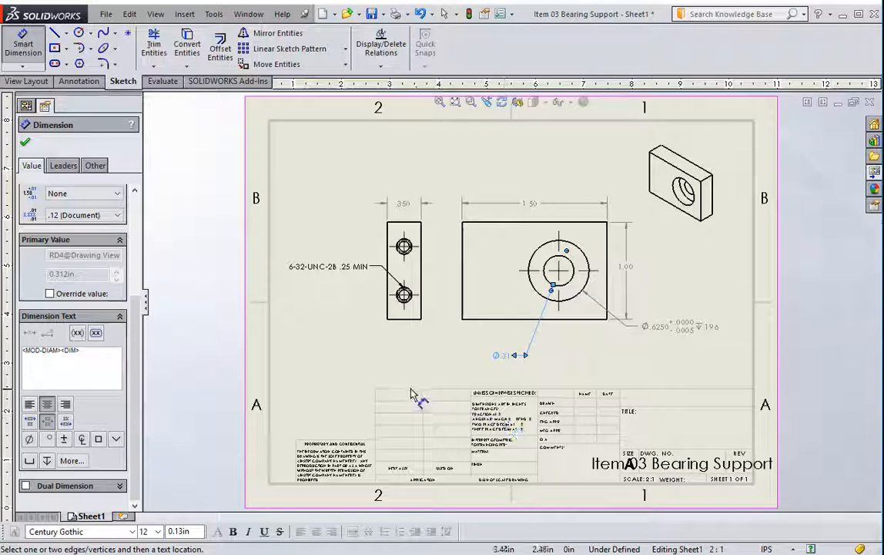
pyautogui.rightClick(355, 382)
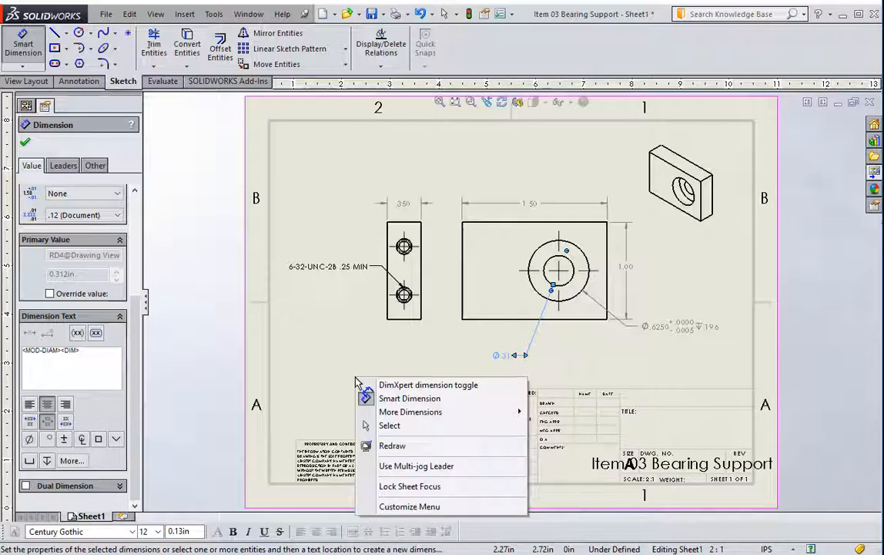
pyautogui.click(335, 331)
pyautogui.click(25, 141)
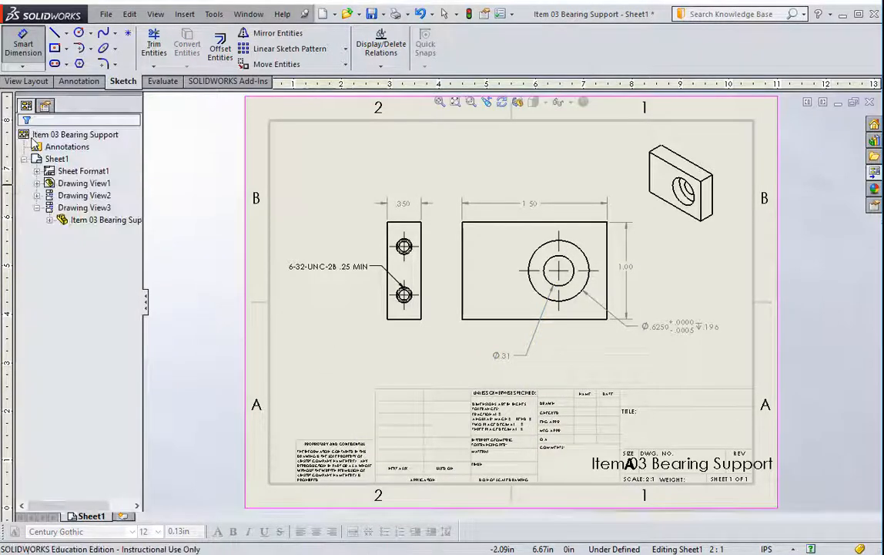
# Switch to editing the sheet format and move the Item 03 Bearing Support note to just above the title block
pyautogui.rightClick(312, 343)
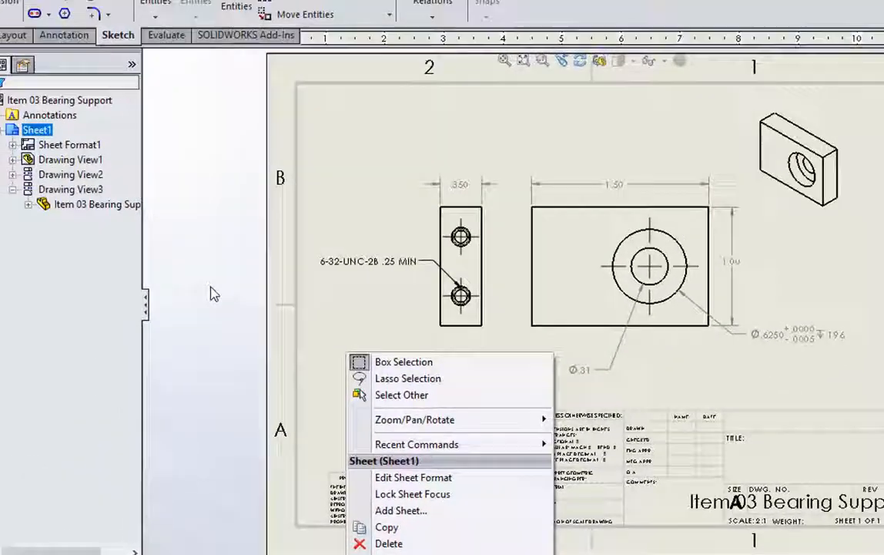
pyautogui.click(214, 295)
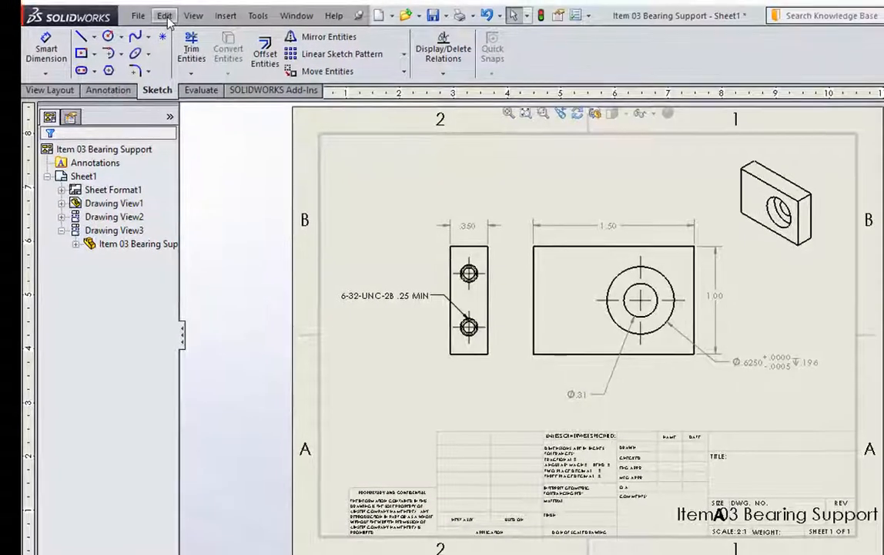
pyautogui.click(166, 17)
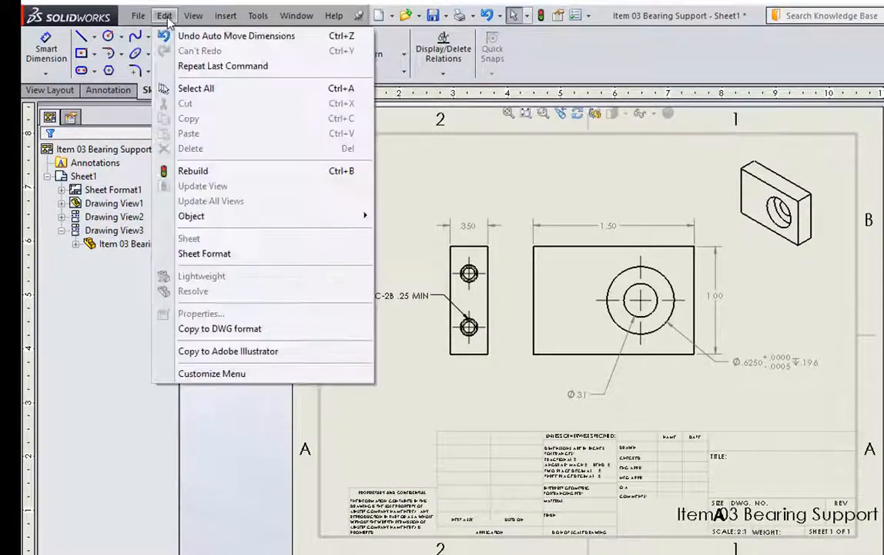
pyautogui.click(213, 256)
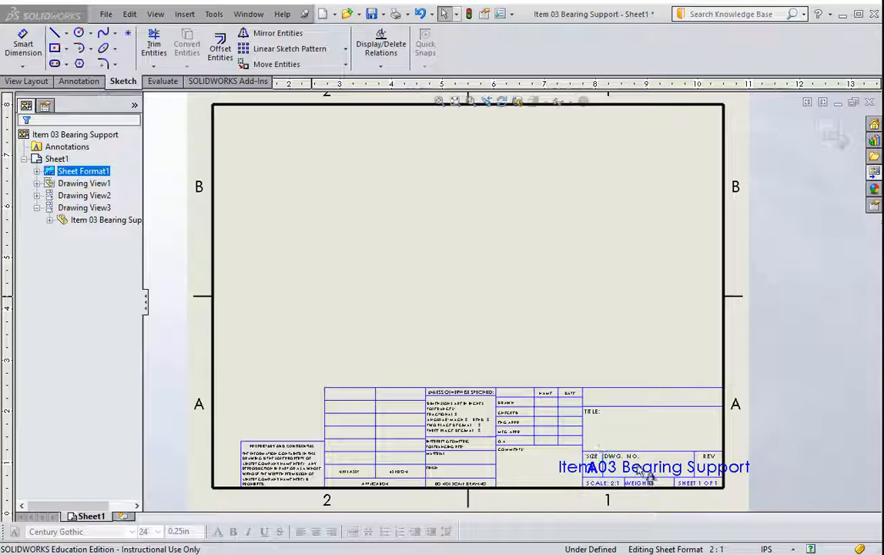
pyautogui.moveTo(638, 469); pyautogui.dragTo(607, 375)
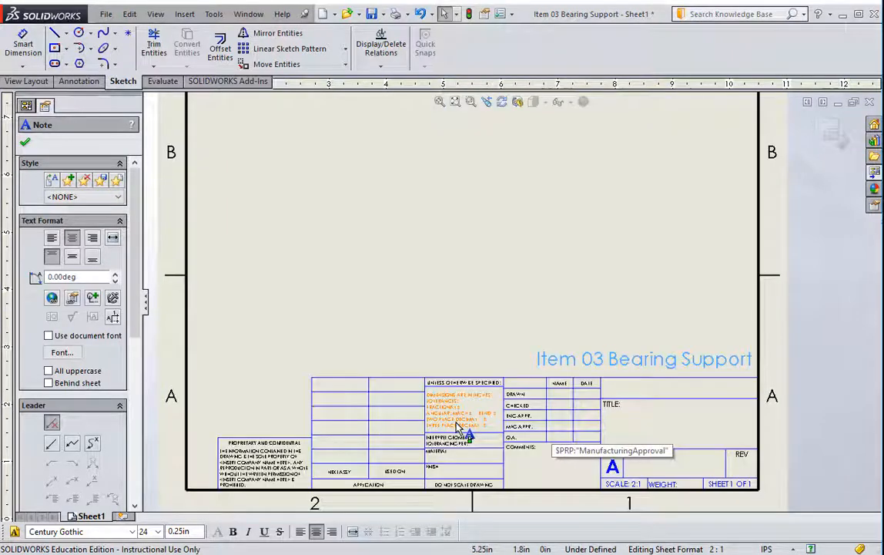
# Fill in the title block's tolerance note with ±.015 for two place decimals and ±.005 for three place decimals
pyautogui.scroll(-5, 456, 426)
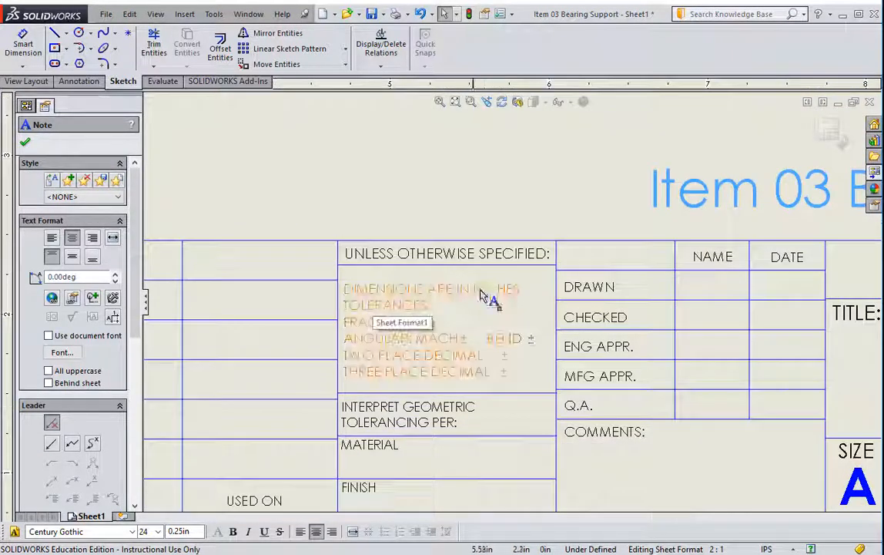
pyautogui.doubleClick(456, 344)
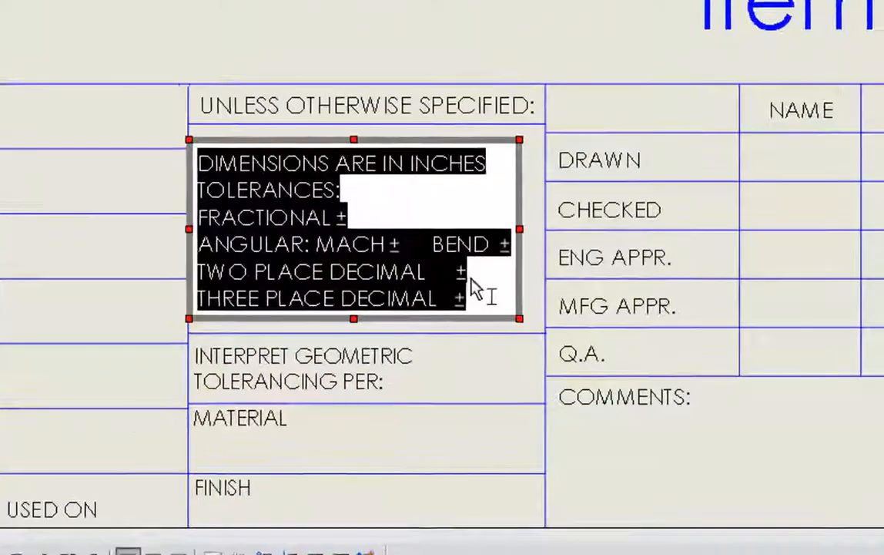
pyautogui.click(472, 283)
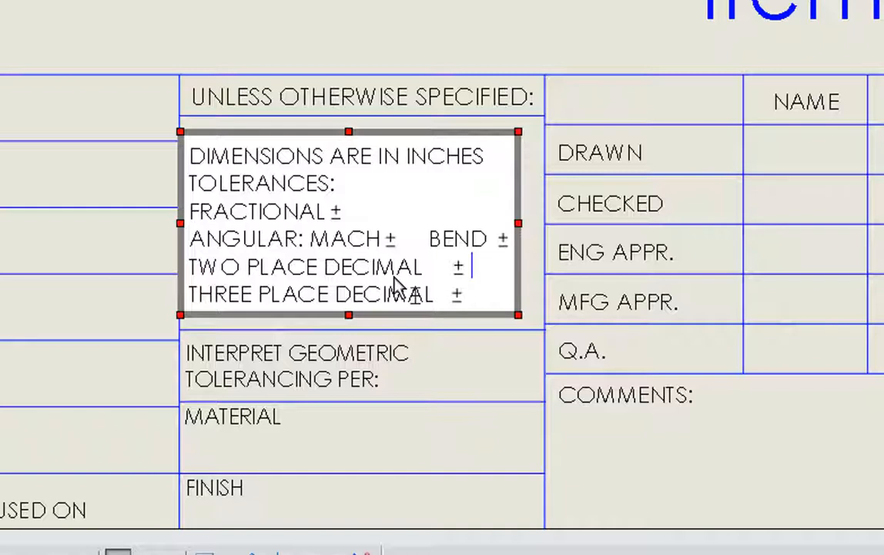
pyautogui.write('.01')
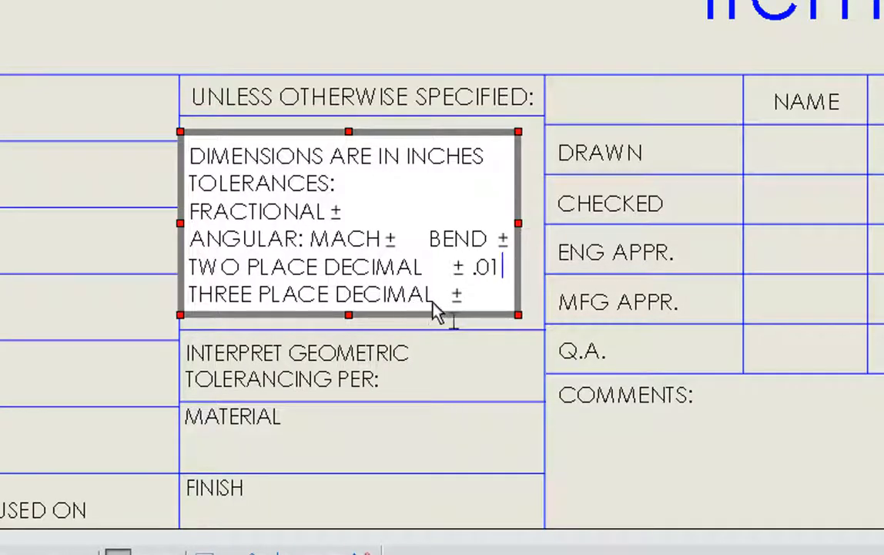
pyautogui.write('5')
pyautogui.click(481, 307)
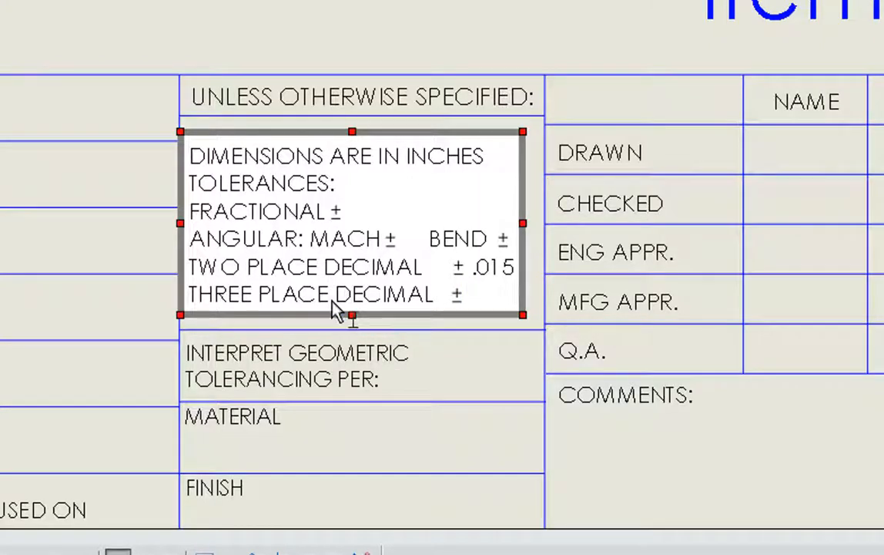
pyautogui.write('.0')
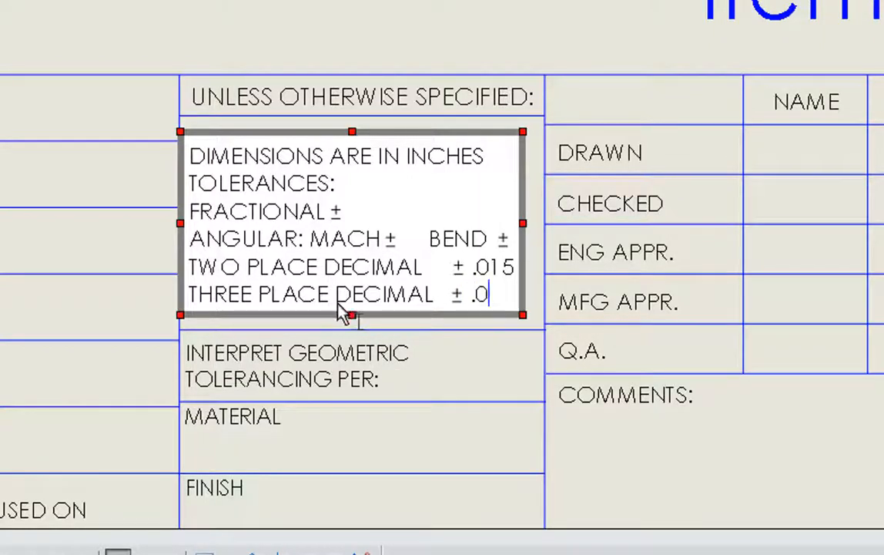
pyautogui.write('05')
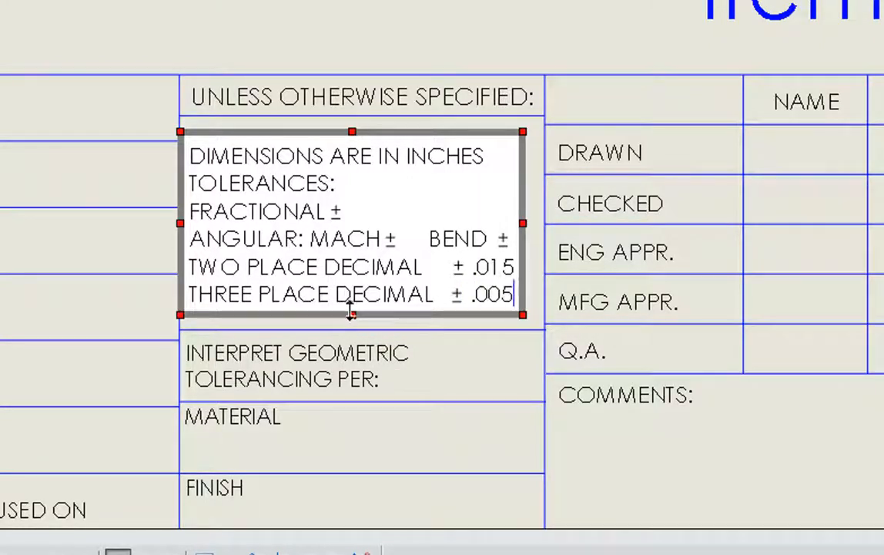
pyautogui.click(415, 388)
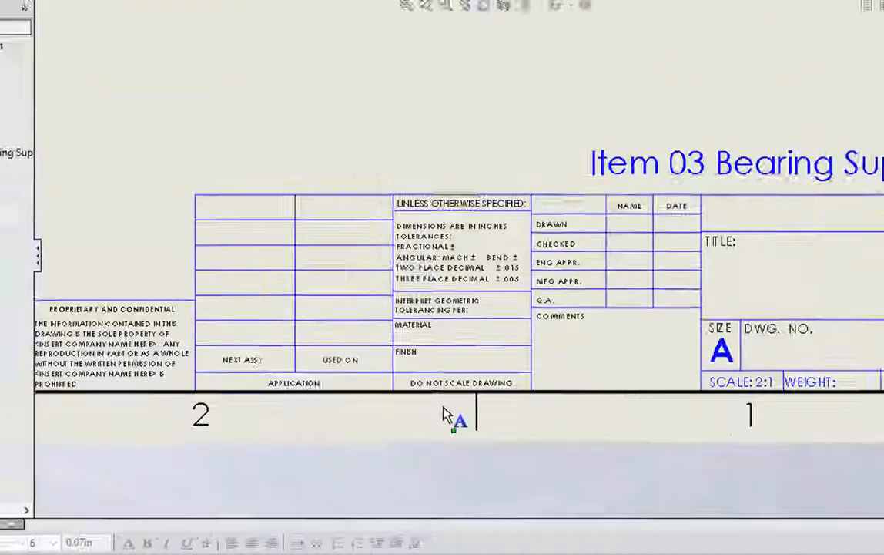
# Leave sheet format editing and return to editing the drawing sheet
pyautogui.scroll(3, 332, 64)
pyautogui.rightClick(340, 82)
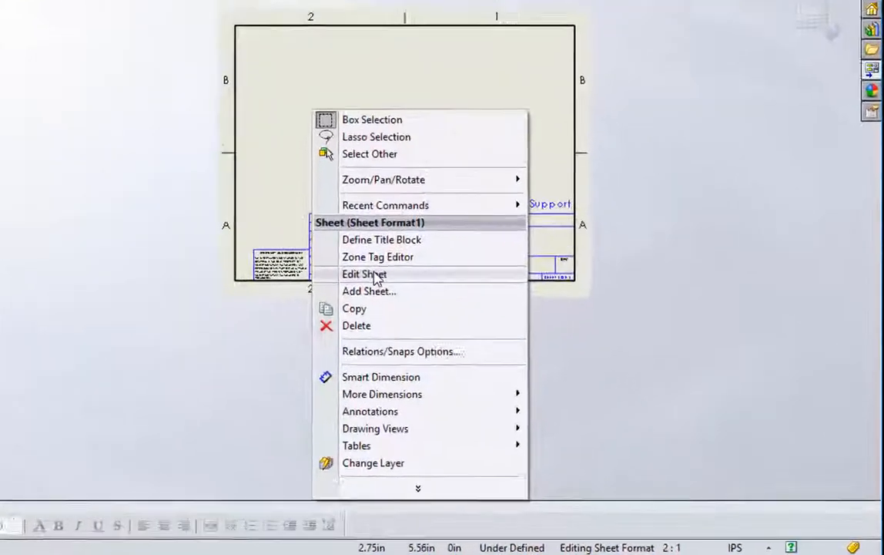
pyautogui.click(324, 248)
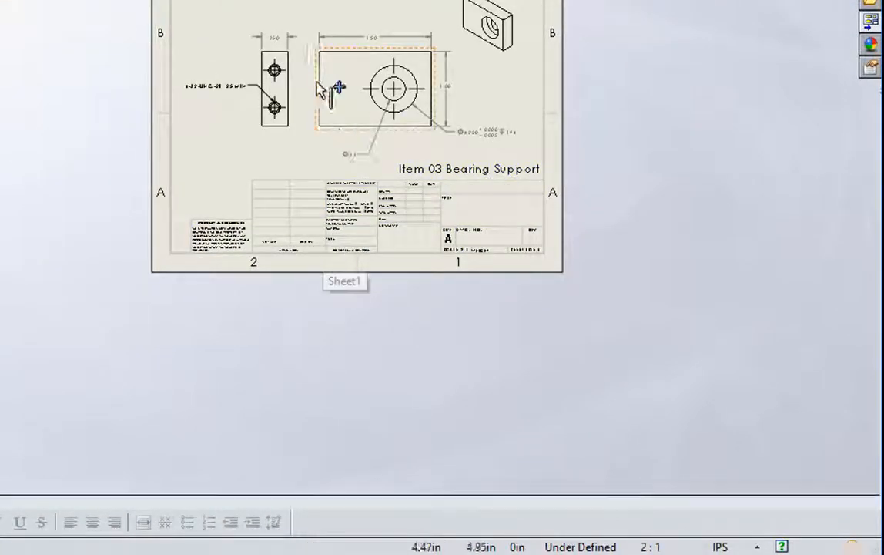
pyautogui.scroll(-2, 385, 27)
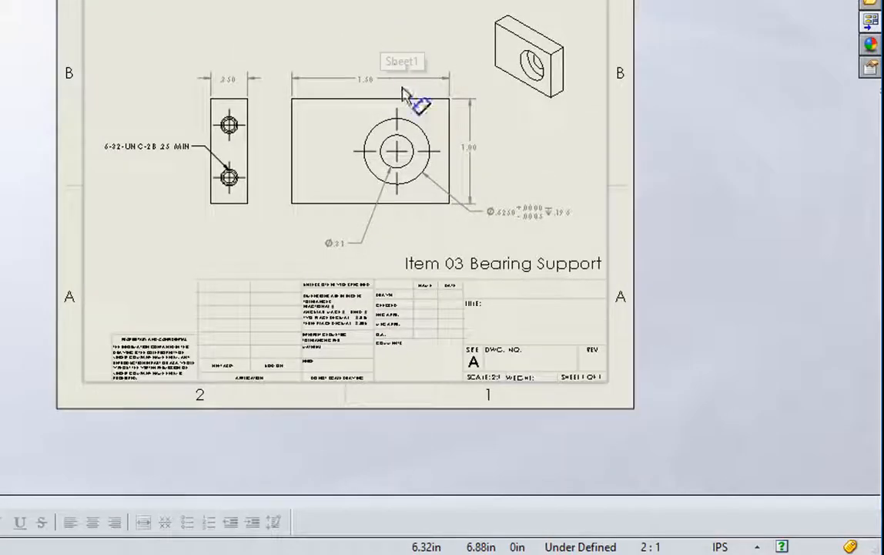
pyautogui.scroll(-2, 425, 187)
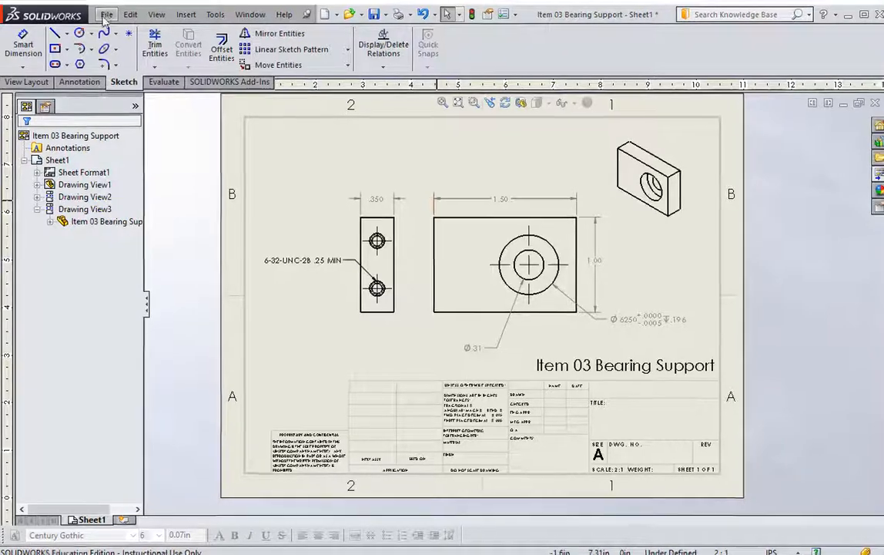
# Save the drawing, and save a PDF version as Item 03 Bearing Support.PDF in the SW_Models folder
pyautogui.click(105, 15)
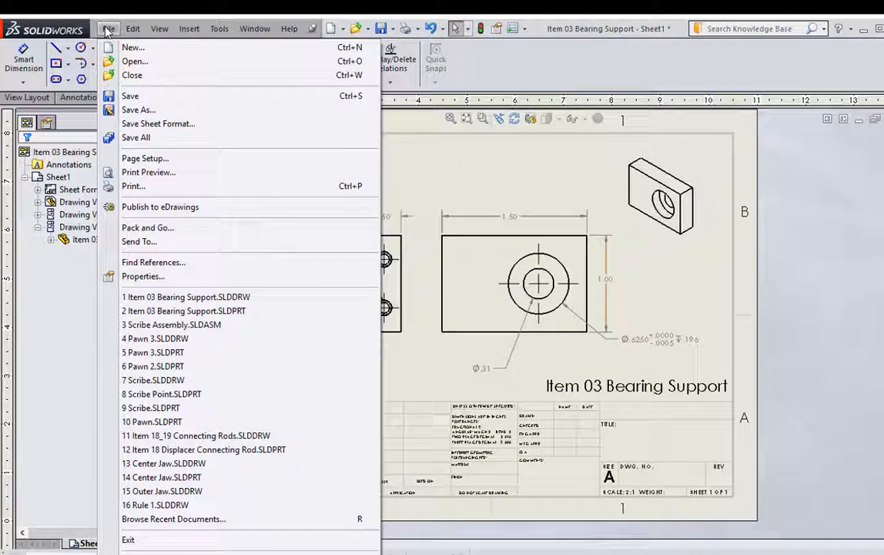
pyautogui.click(142, 105)
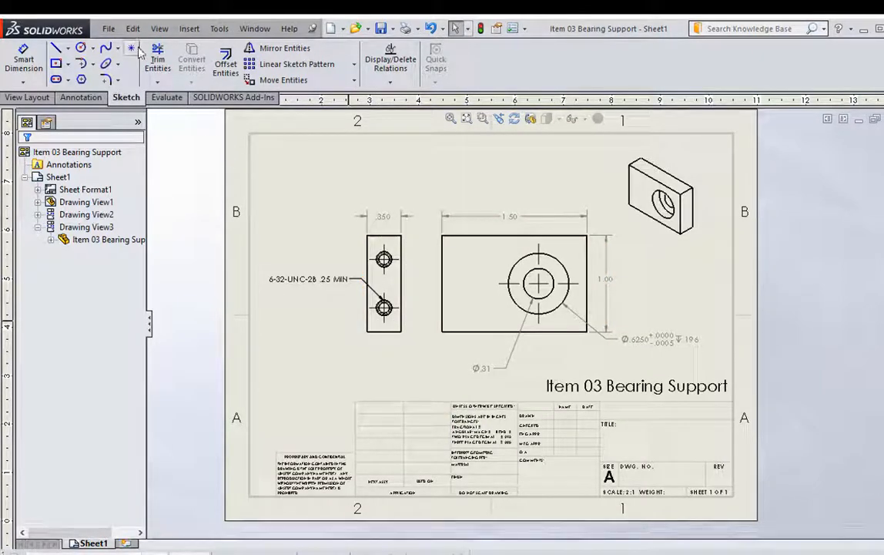
pyautogui.click(109, 29)
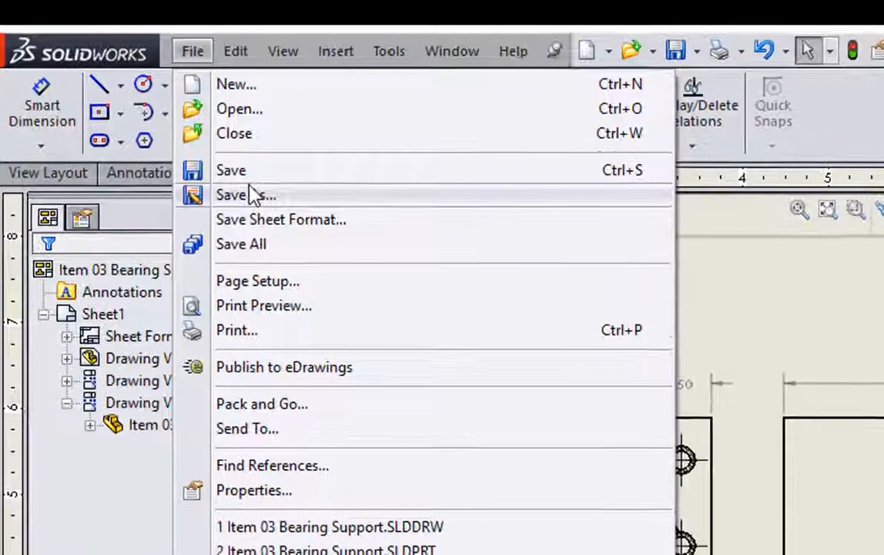
pyautogui.click(185, 147)
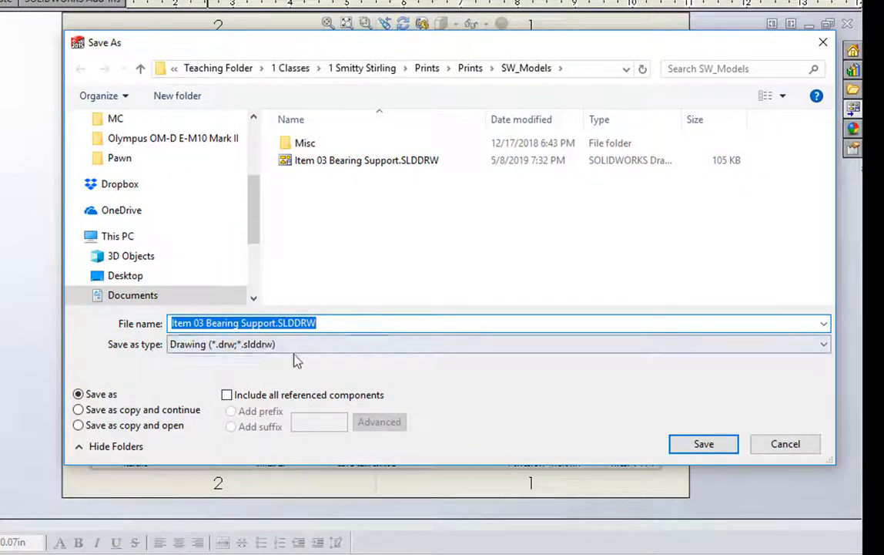
pyautogui.click(320, 346)
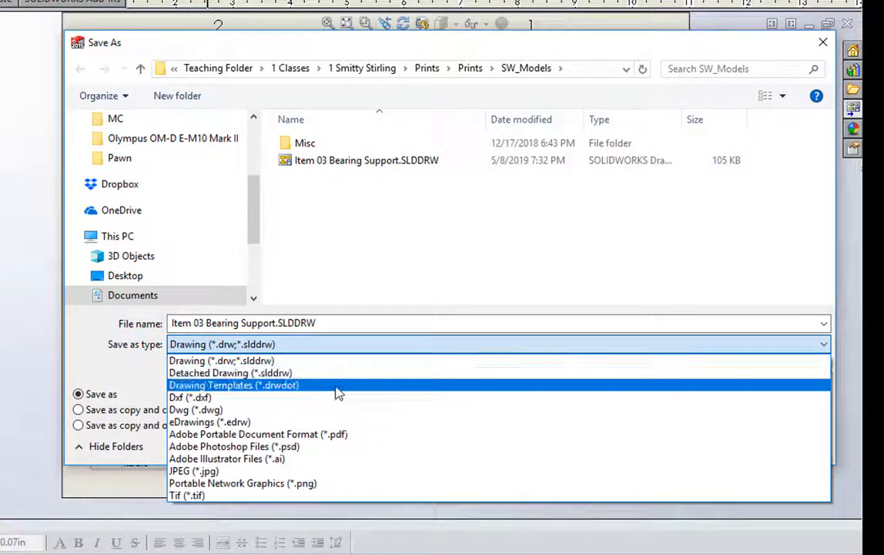
pyautogui.click(310, 434)
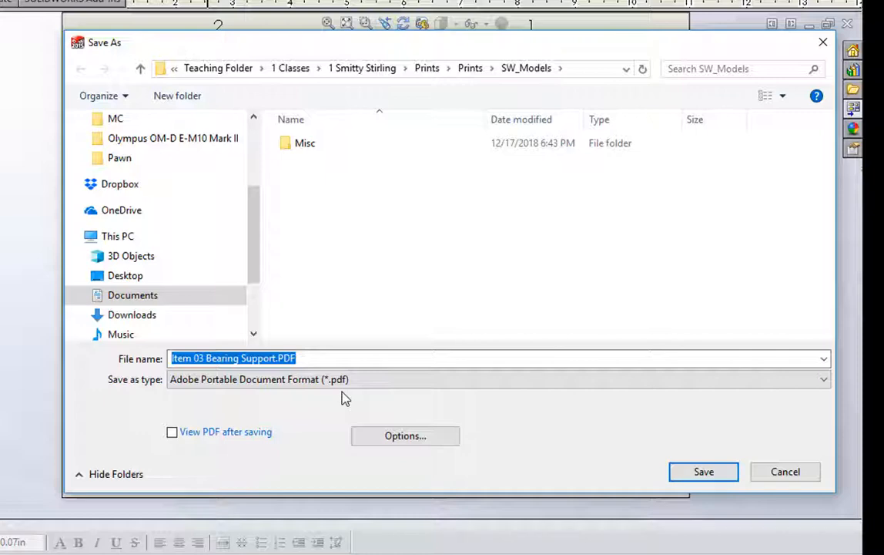
pyautogui.click(703, 472)
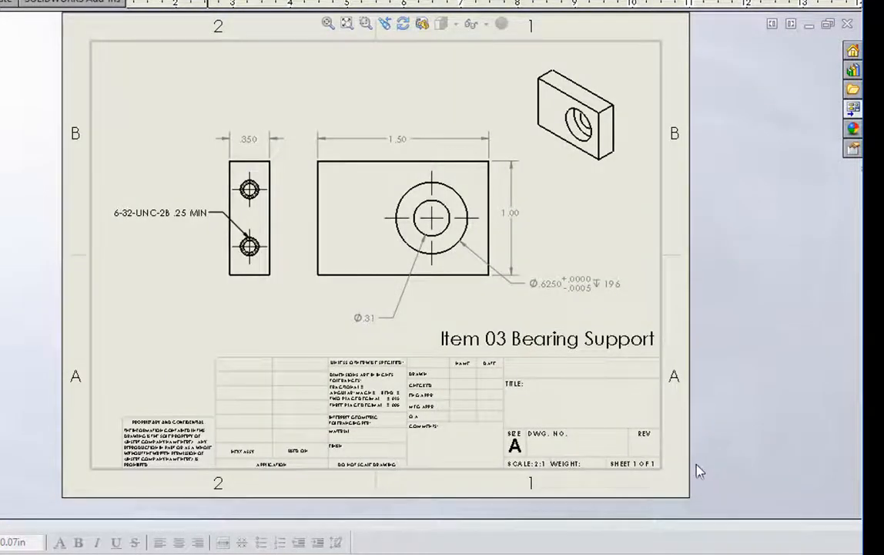